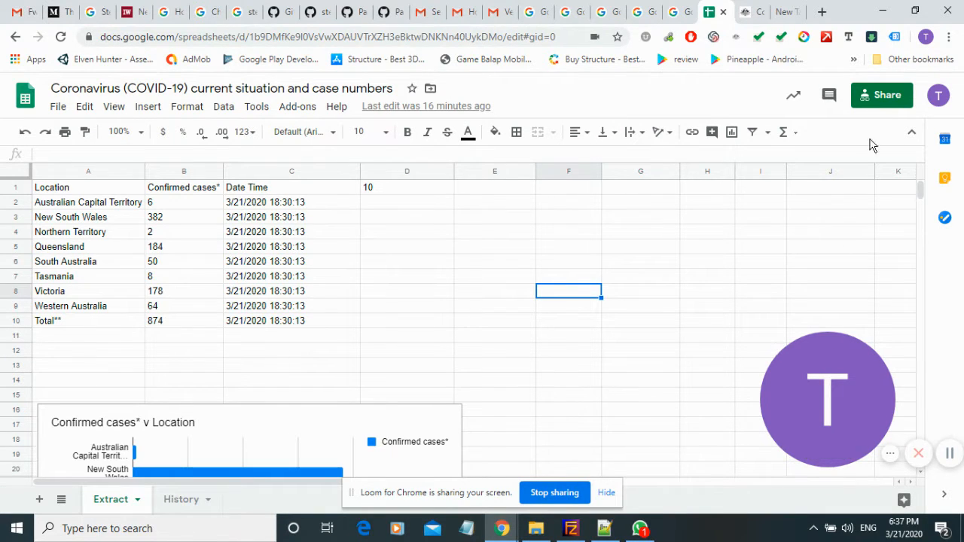
Switch to the Department of Health page and highlight the location rows of its confirmed cases table.
{"action": "left_click", "coordinate": [744, 10]}
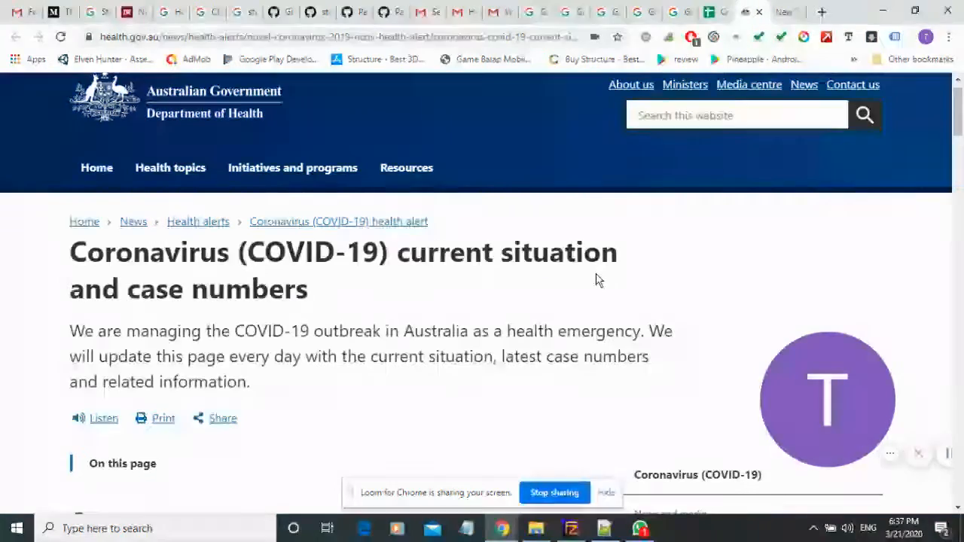
{"action": "scroll", "coordinate": [596, 279], "scroll_direction": "down", "scroll_amount": 5}
{"action": "scroll", "coordinate": [596, 280], "scroll_direction": "down", "scroll_amount": 5}
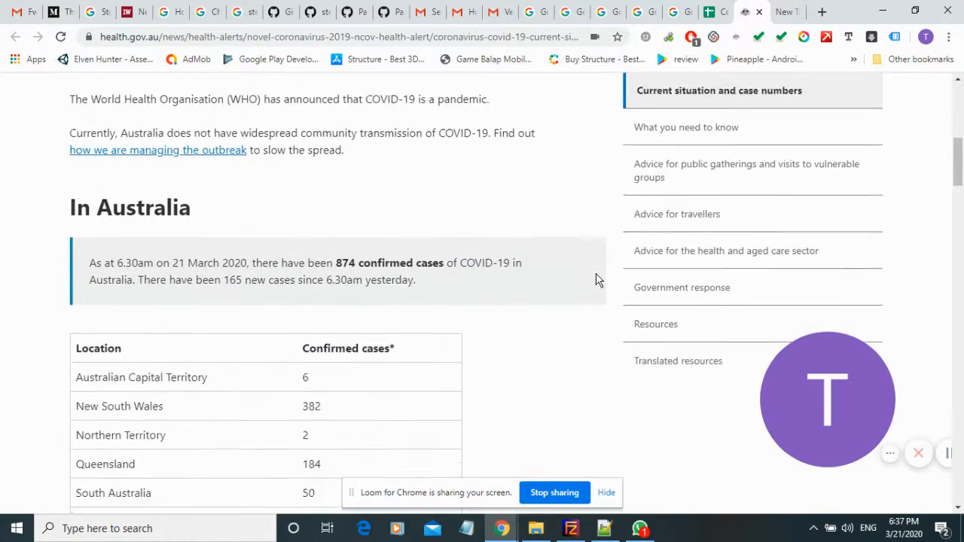
{"action": "left_click_drag", "start_coordinate": [90, 166], "coordinate": [367, 386]}
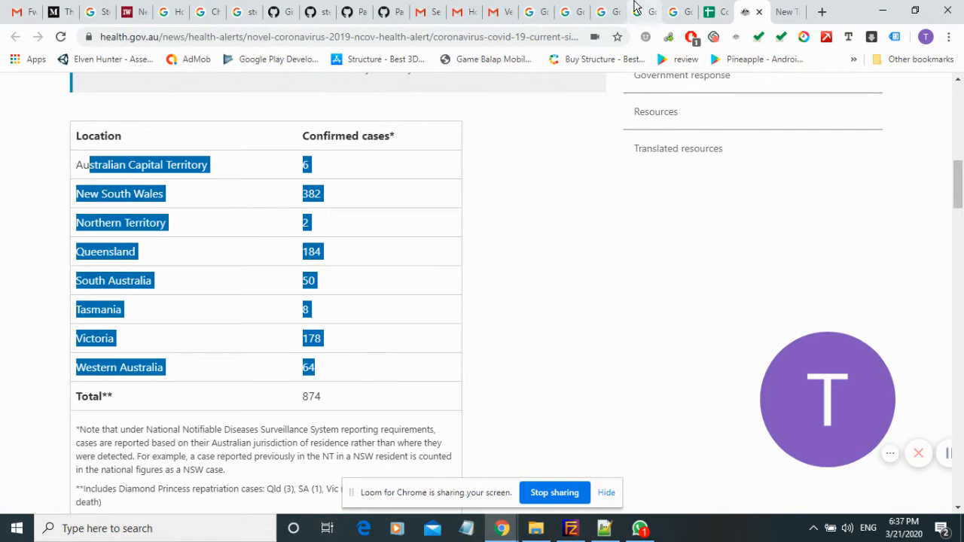
Return to the spreadsheet and enlarge the formula display to show cell A1's whole IMPORTXML formula.
{"action": "left_click", "coordinate": [712, 12]}
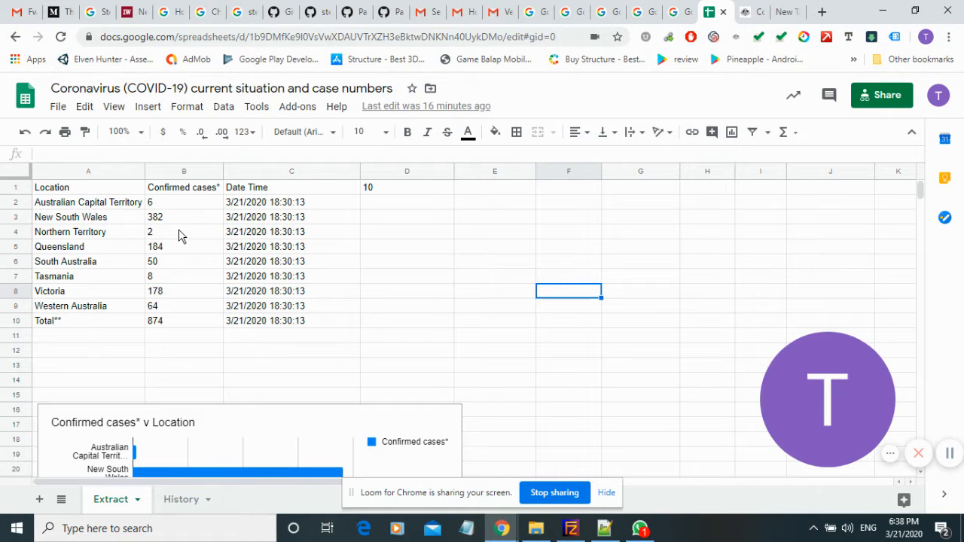
{"action": "left_click", "coordinate": [74, 193]}
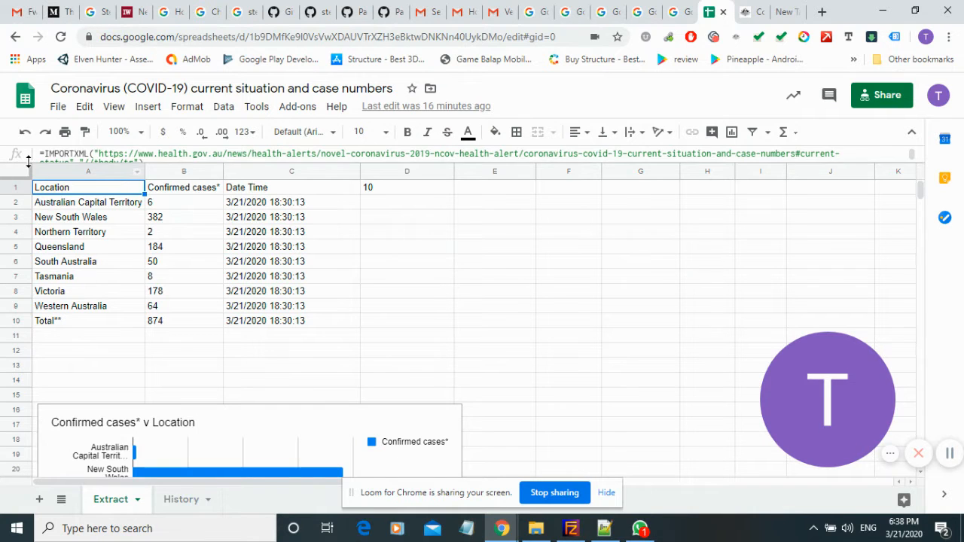
{"action": "left_click_drag", "start_coordinate": [25, 163], "coordinate": [28, 184]}
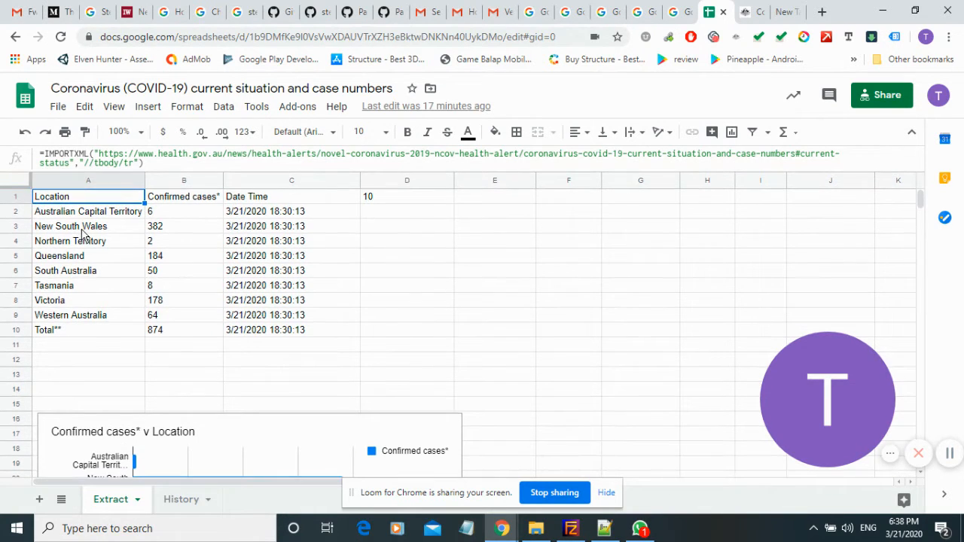
{"action": "left_click", "coordinate": [98, 243]}
{"action": "left_click", "coordinate": [75, 198]}
Examine the function name, page URL and XPath query in cell A1's IMPORTXML formula, leaving it as it is.
{"action": "double_click", "coordinate": [65, 155]}
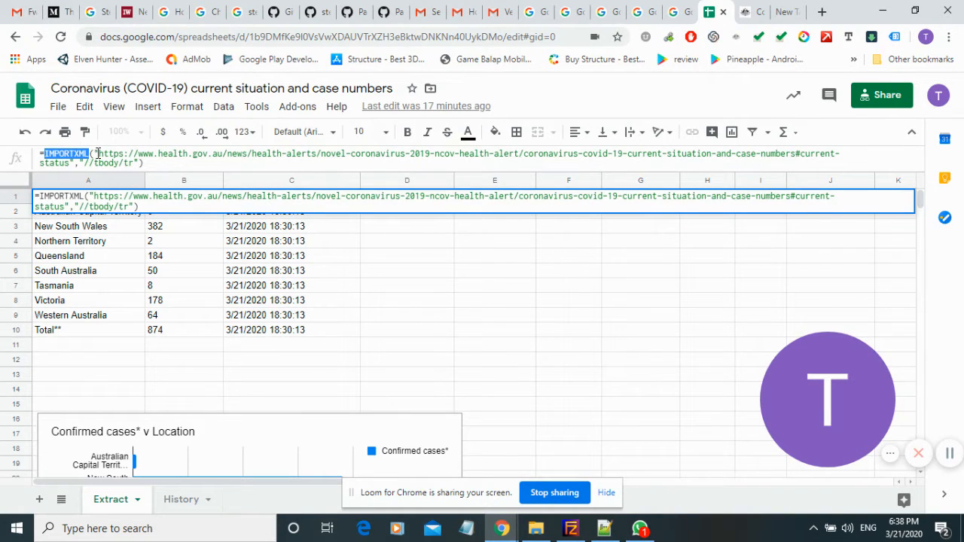
{"action": "left_click_drag", "start_coordinate": [98, 154], "coordinate": [70, 163]}
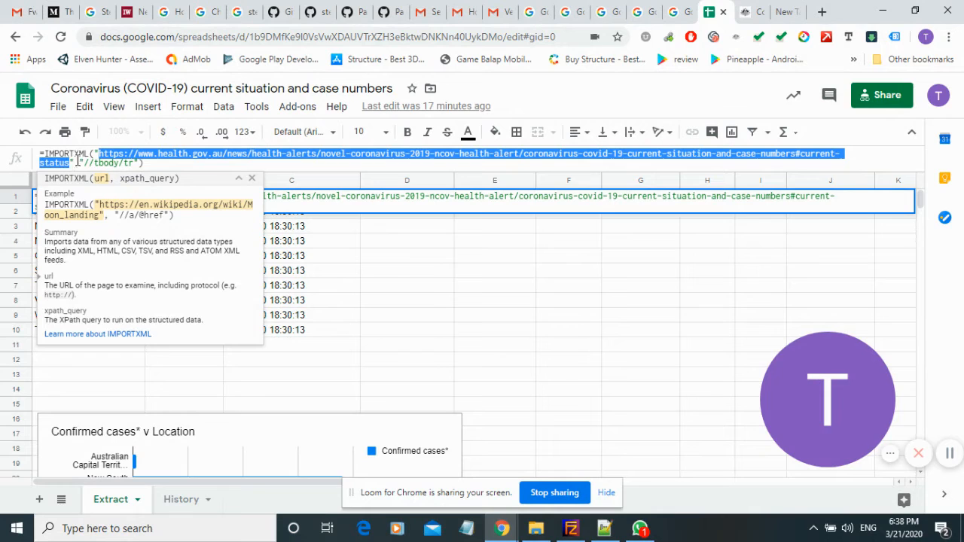
{"action": "left_click", "coordinate": [98, 154]}
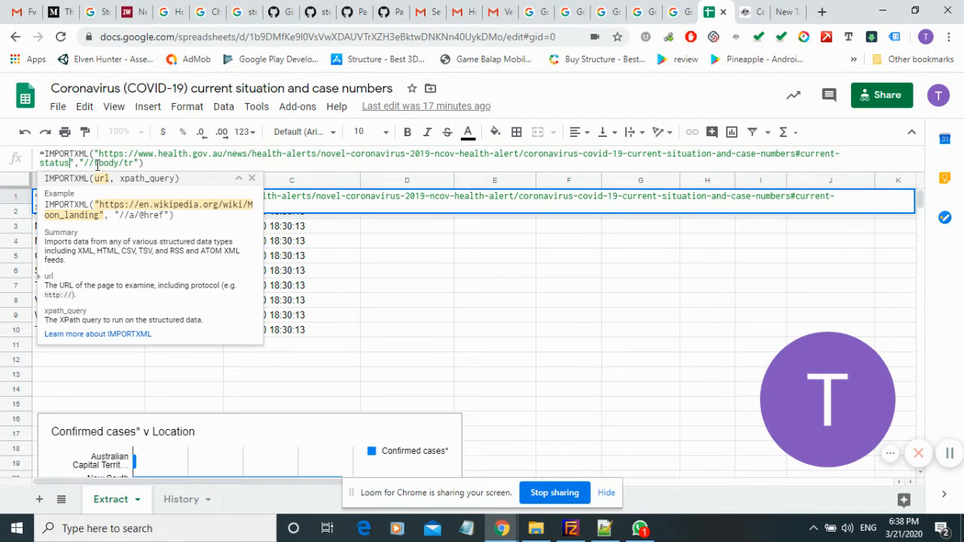
{"action": "double_click", "coordinate": [110, 163]}
{"action": "triple_click", "coordinate": [113, 163]}
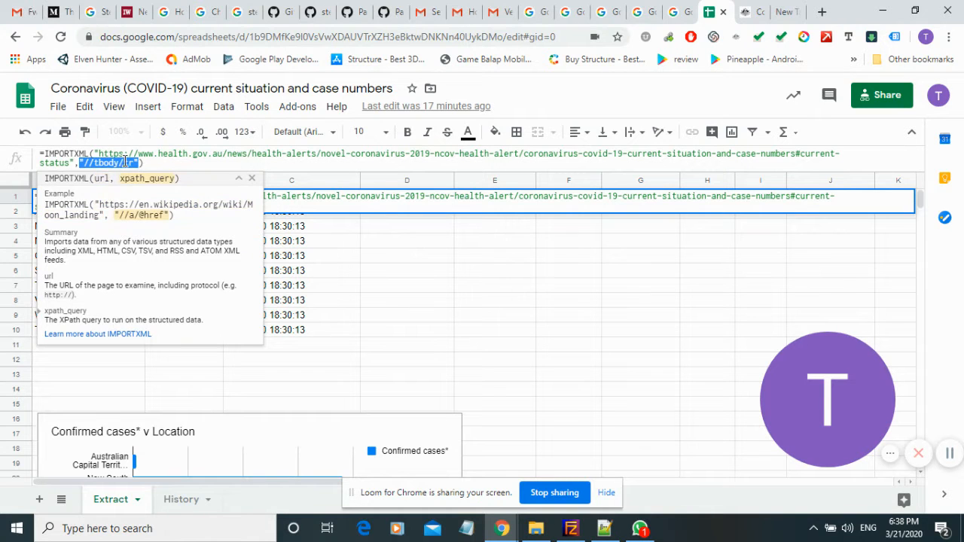
{"action": "left_click", "coordinate": [118, 163]}
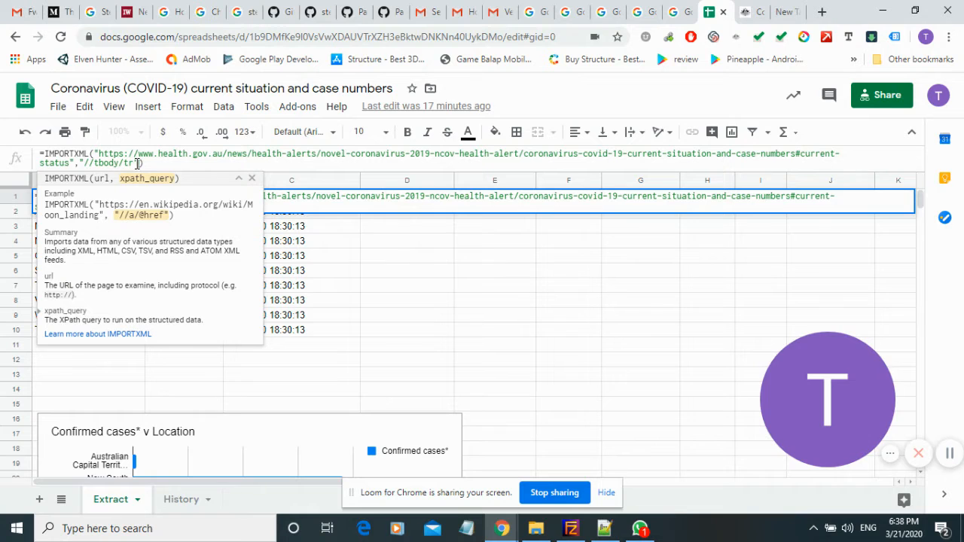
{"action": "left_click", "coordinate": [158, 163]}
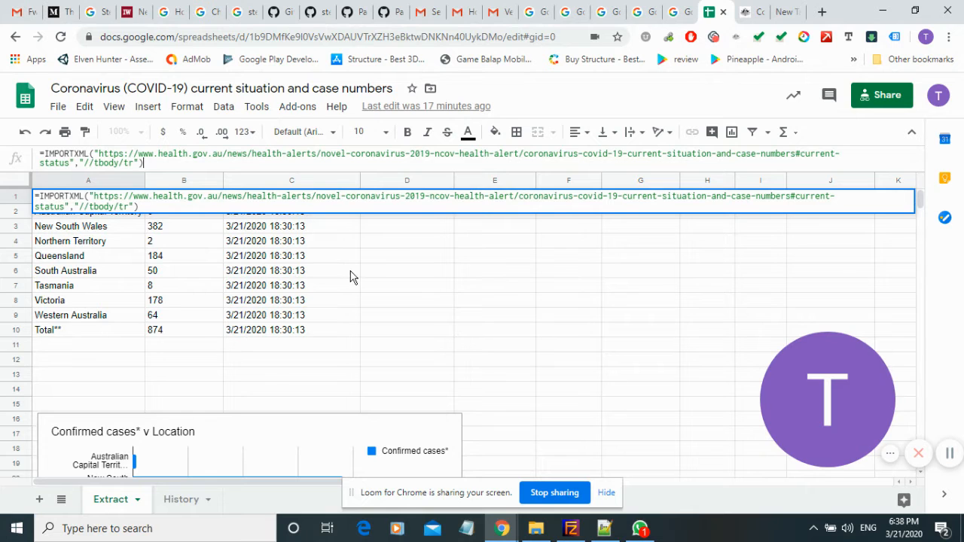
{"action": "key", "text": "Return"}
Delete the IMPORTXML formula from cell A1 of the Extract sheet.
{"action": "left_click", "coordinate": [87, 196]}
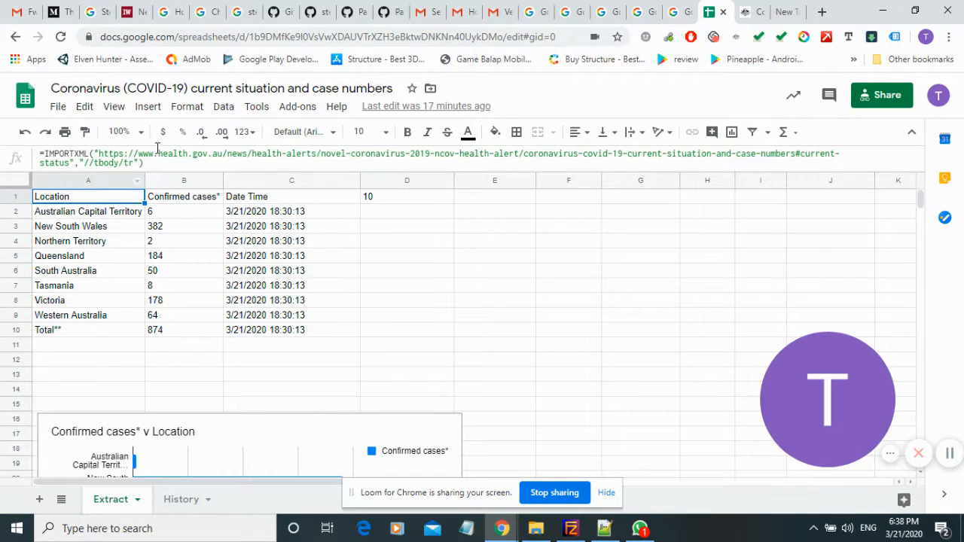
{"action": "left_click", "coordinate": [157, 148]}
{"action": "key", "text": "ctrl+a"}
{"action": "key", "text": "ctrl+c"}
{"action": "key", "text": "Delete"}
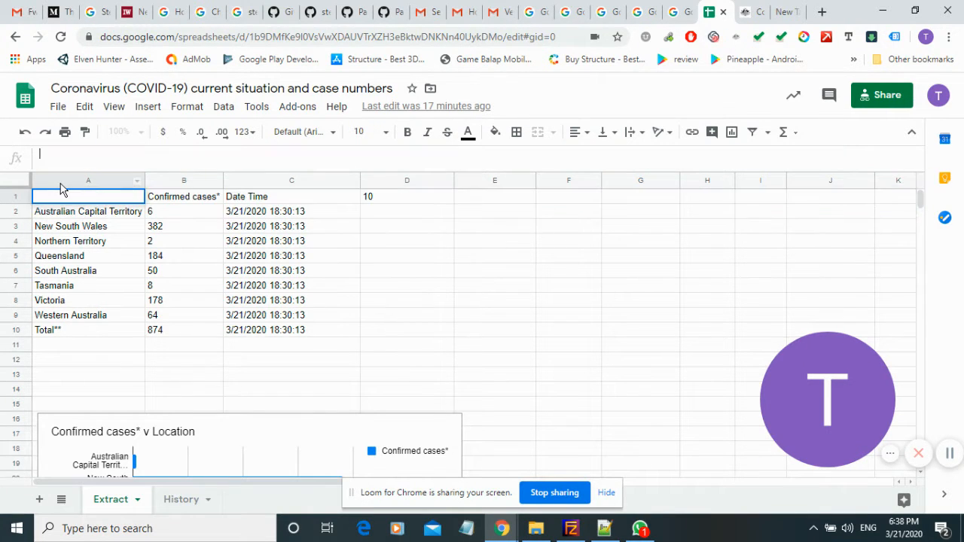
{"action": "key", "text": "Return"}
{"action": "left_click", "coordinate": [243, 226]}
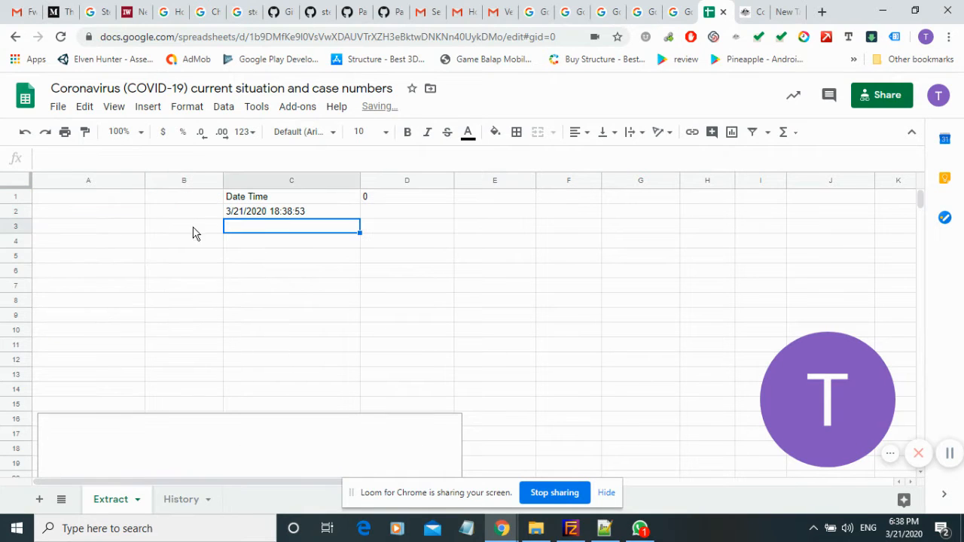
Check the date-time formula in C2, and paste the health.gov.au IMPORTXML formula with "//tbody/tr" back into cell A1.
{"action": "left_click", "coordinate": [96, 199]}
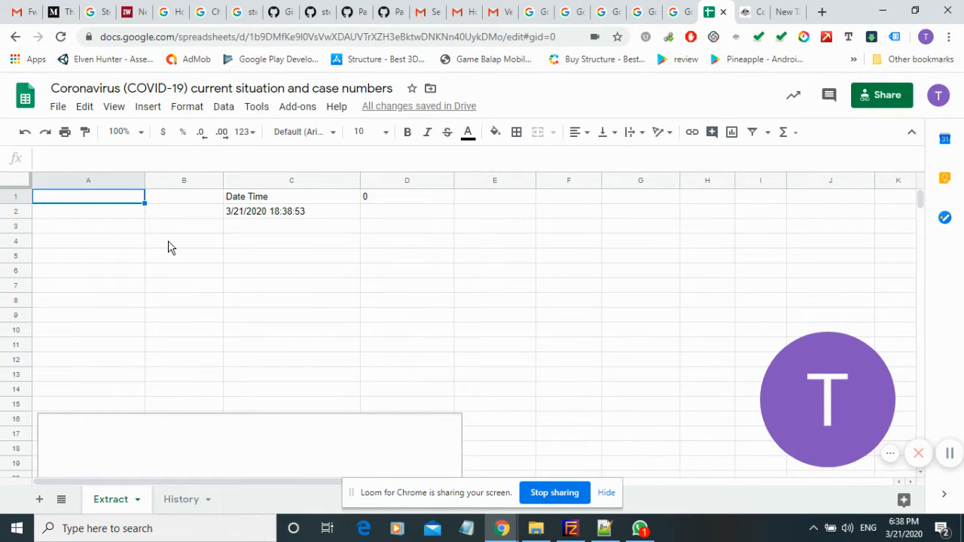
{"action": "left_click", "coordinate": [278, 216]}
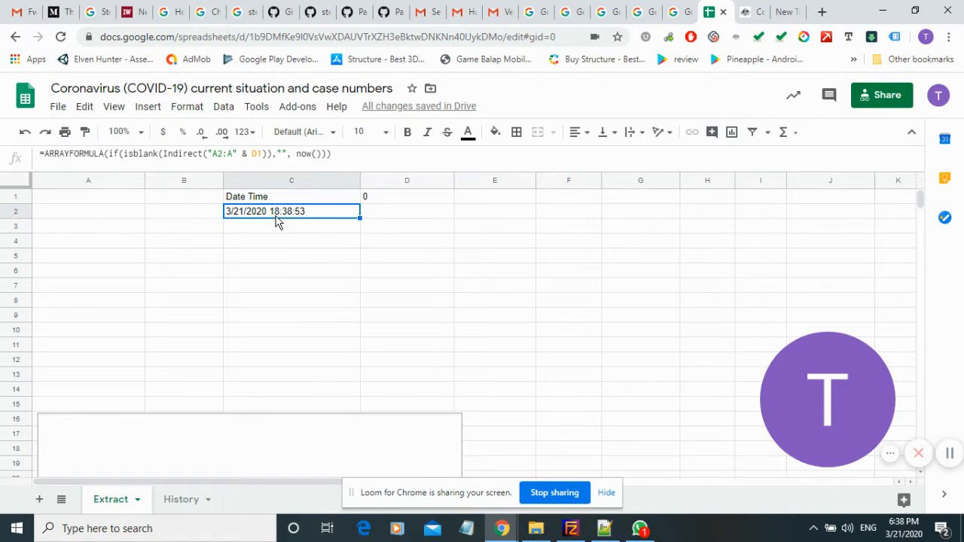
{"action": "left_click", "coordinate": [101, 204]}
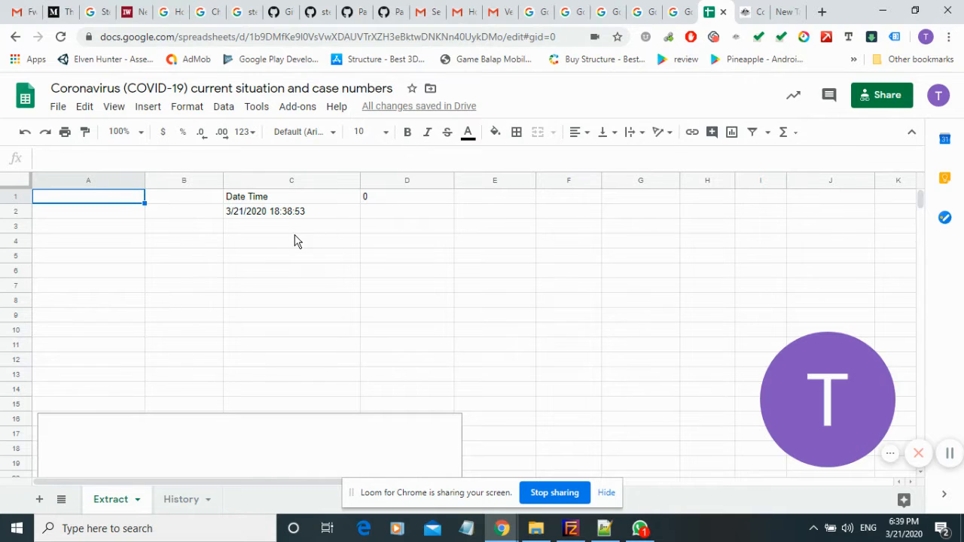
{"action": "key", "text": "ctrl+v"}
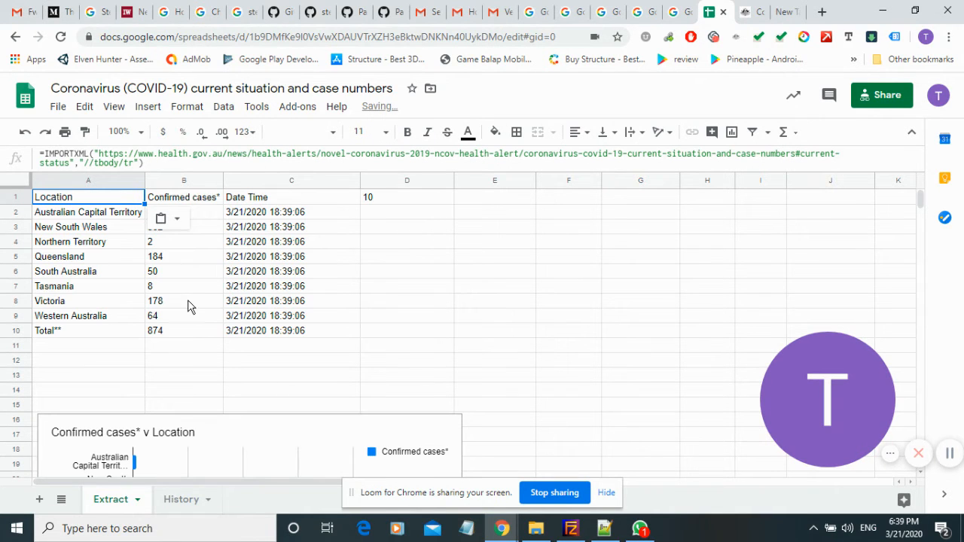
{"action": "left_click", "coordinate": [62, 217]}
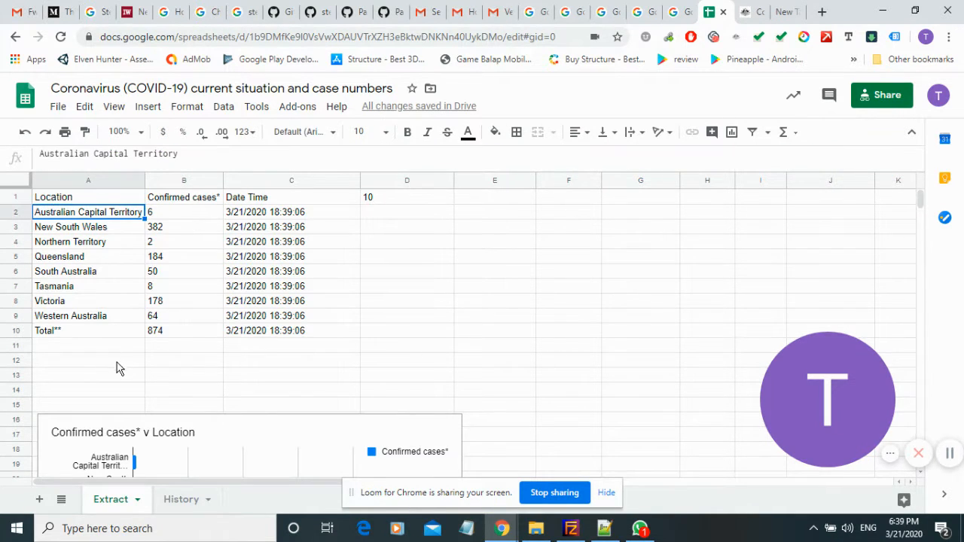
Switch to the Department of Health page and inspect the HTML element of the Australian Capital Territory table cell.
{"action": "left_click", "coordinate": [742, 12]}
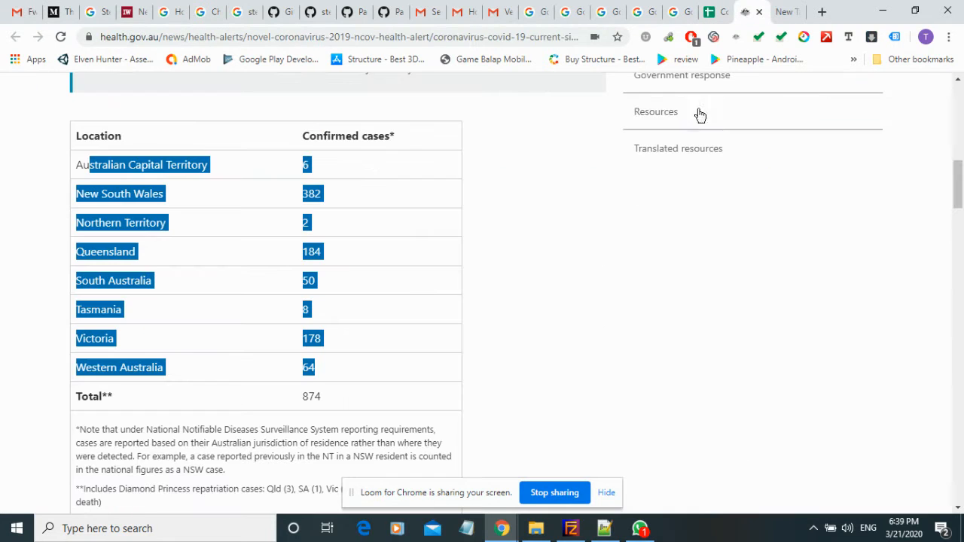
{"action": "left_click", "coordinate": [419, 170]}
{"action": "left_click", "coordinate": [714, 9]}
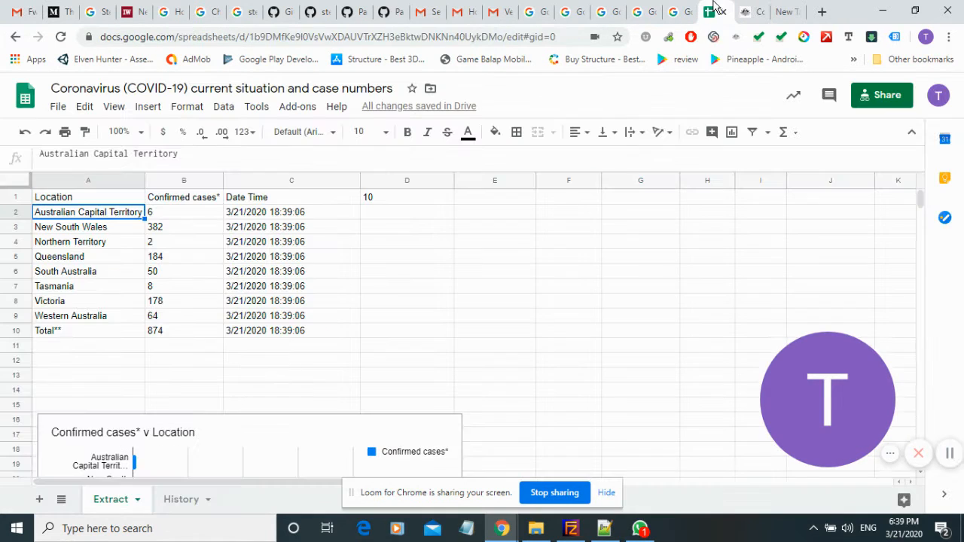
{"action": "left_click", "coordinate": [753, 9]}
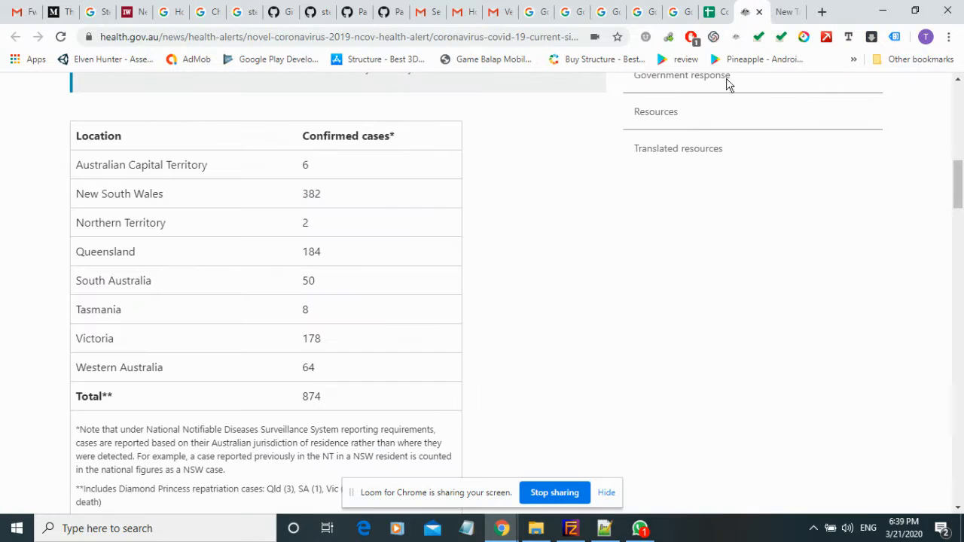
{"action": "right_click", "coordinate": [193, 165]}
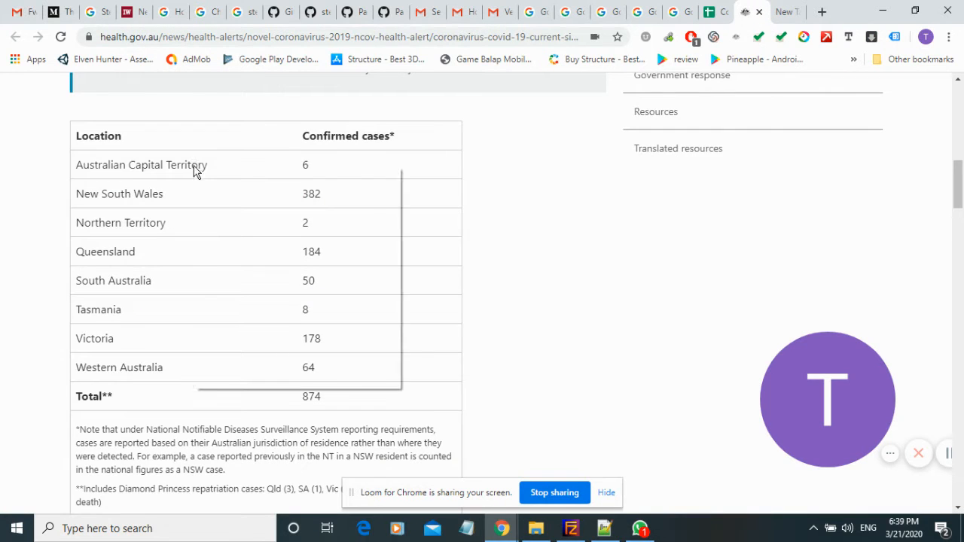
{"action": "left_click", "coordinate": [260, 383]}
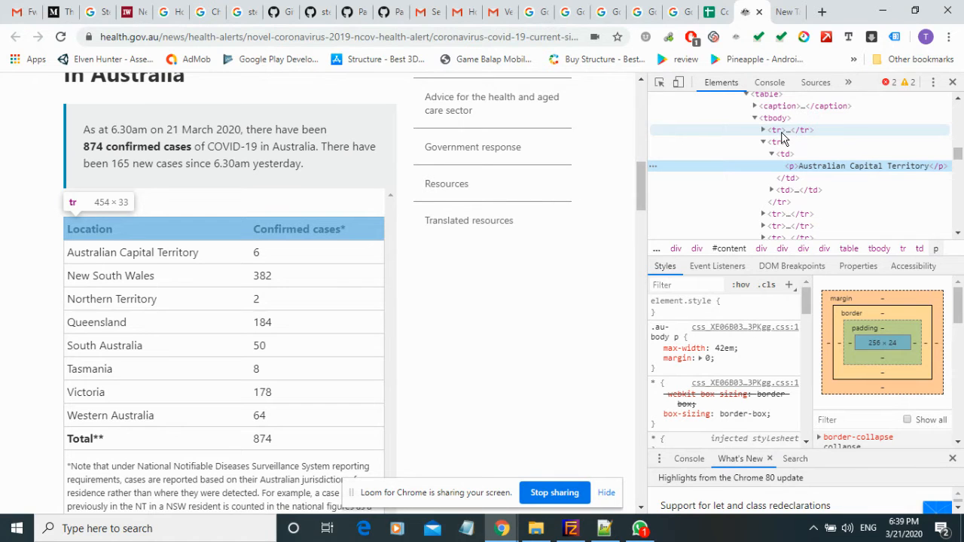
Return to the spreadsheet and examine the formulas in A1, C2 and D1 of the Extract sheet.
{"action": "left_click", "coordinate": [711, 12]}
{"action": "left_click", "coordinate": [95, 200]}
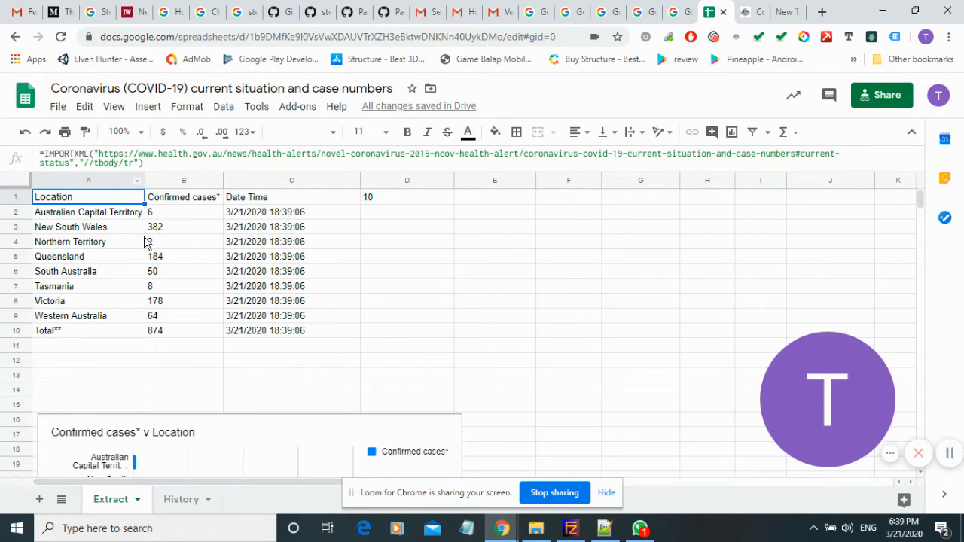
{"action": "left_click", "coordinate": [304, 216]}
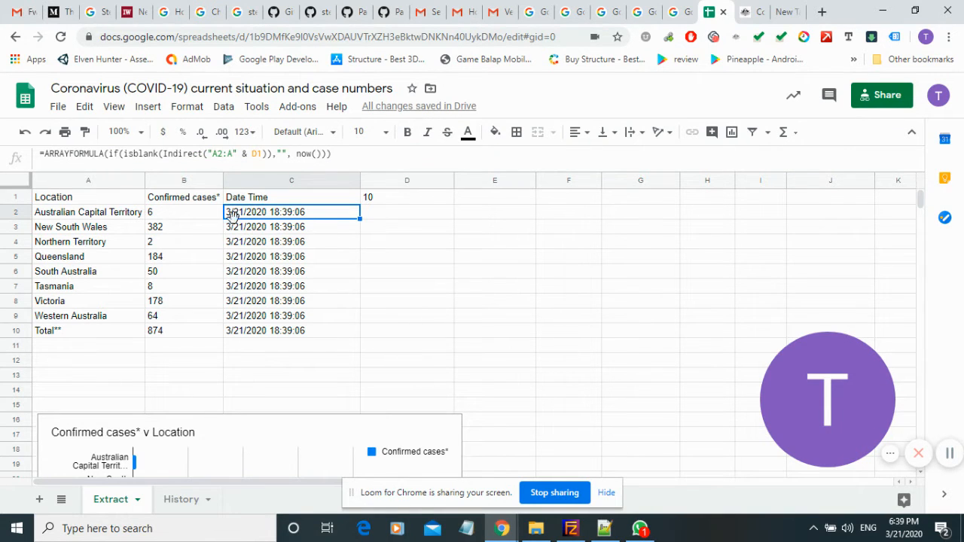
{"action": "left_click", "coordinate": [384, 200]}
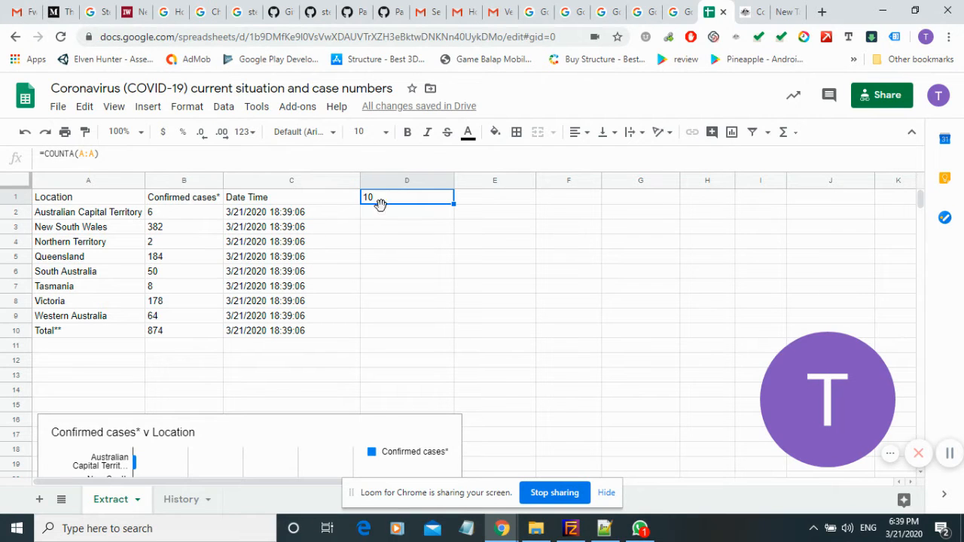
{"action": "left_click", "coordinate": [271, 215]}
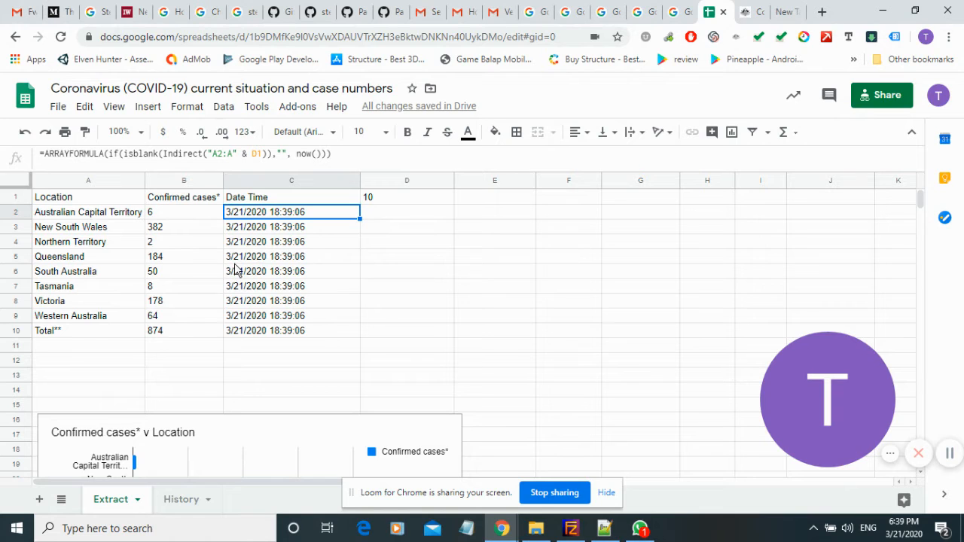
{"action": "left_click", "coordinate": [90, 217]}
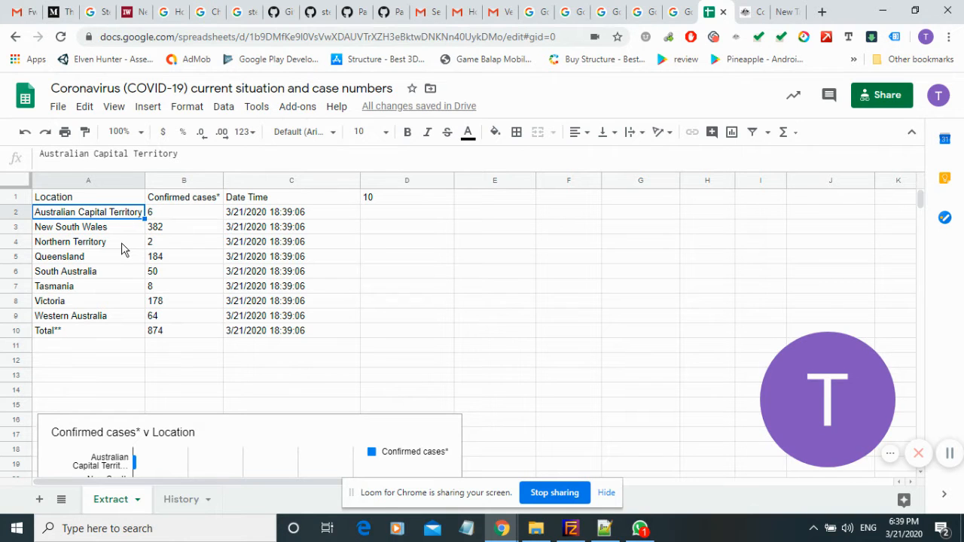
Review the logged case numbers on the History sheet and return to the Extract sheet.
{"action": "left_click", "coordinate": [181, 499]}
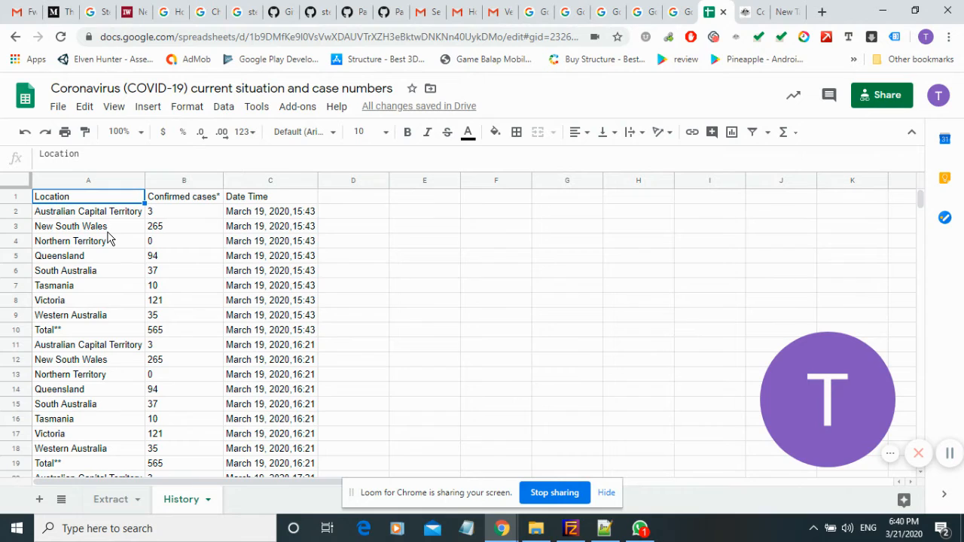
{"action": "scroll", "coordinate": [107, 237], "scroll_direction": "down", "scroll_amount": 12}
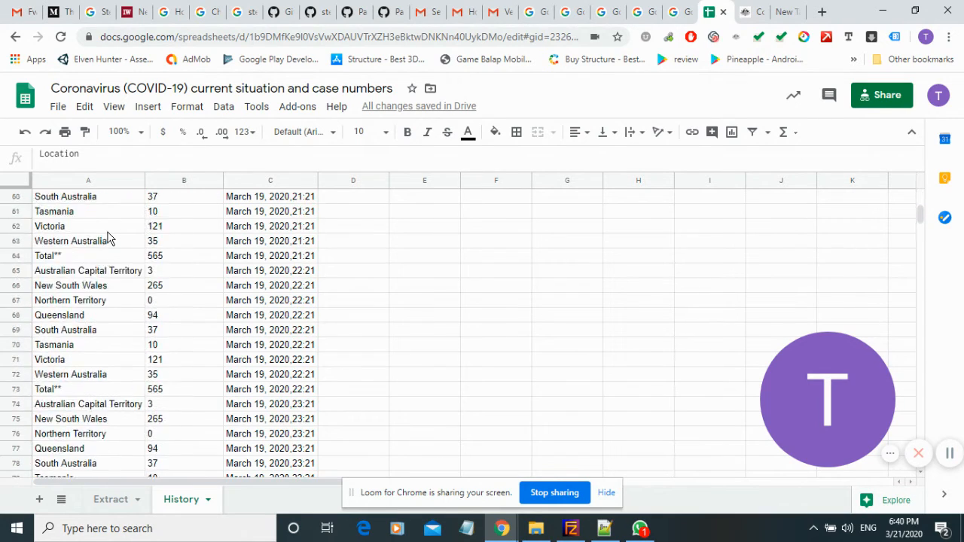
{"action": "scroll", "coordinate": [107, 237], "scroll_direction": "down", "scroll_amount": 11}
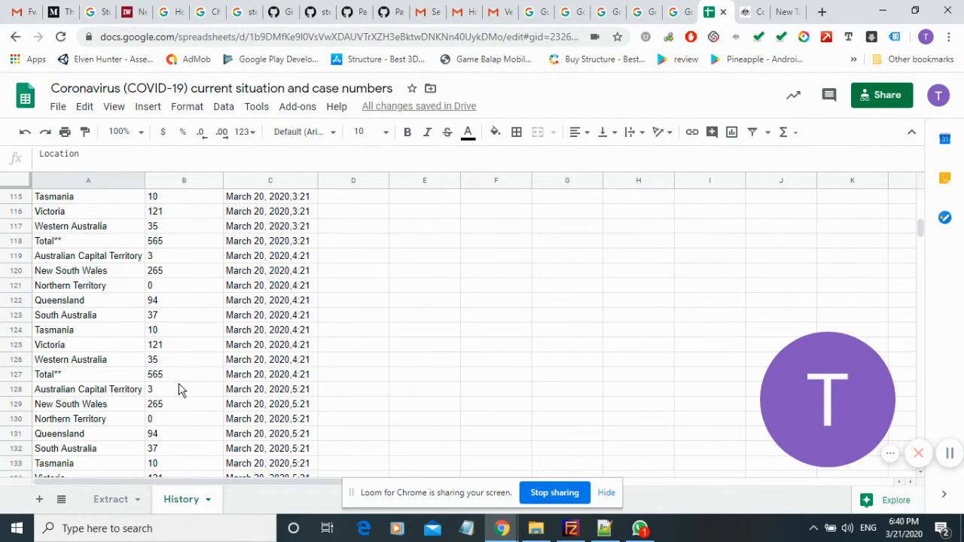
{"action": "scroll", "coordinate": [178, 389], "scroll_direction": "up", "scroll_amount": 20}
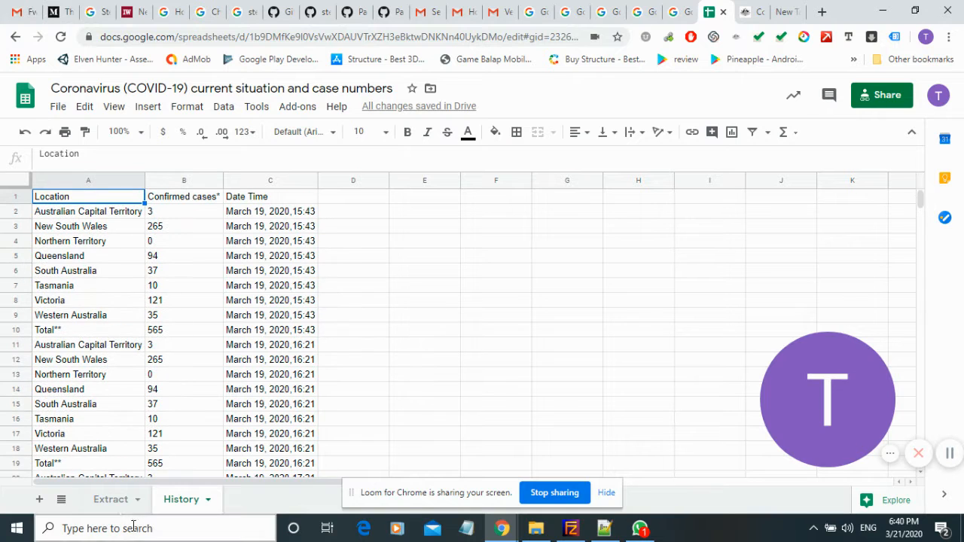
{"action": "left_click", "coordinate": [114, 505]}
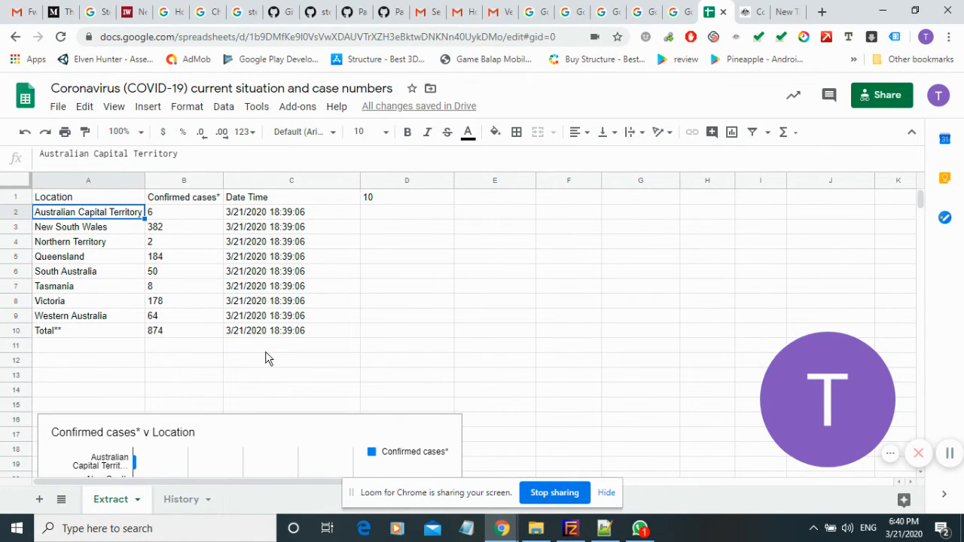
Open the spreadsheet's script editor and examine how the makeHistory function in Code.gs copies the Extract values to the History sheet.
{"action": "left_click", "coordinate": [256, 107]}
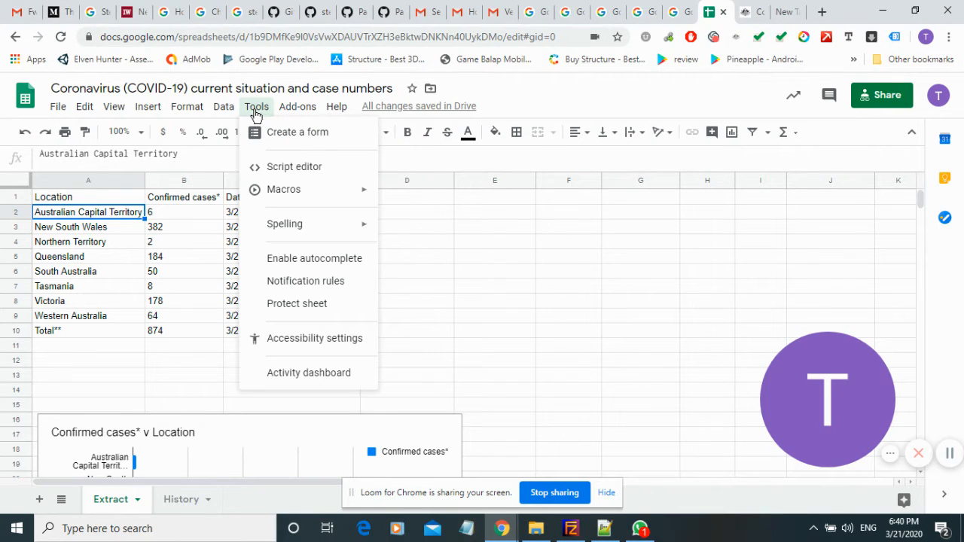
{"action": "left_click", "coordinate": [297, 168]}
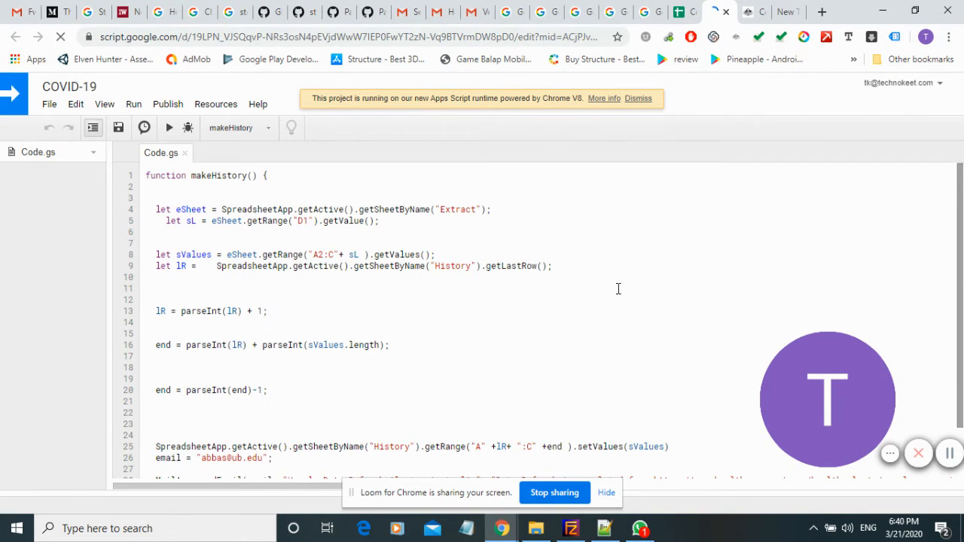
{"action": "scroll", "coordinate": [557, 302], "scroll_direction": "down", "scroll_amount": 2}
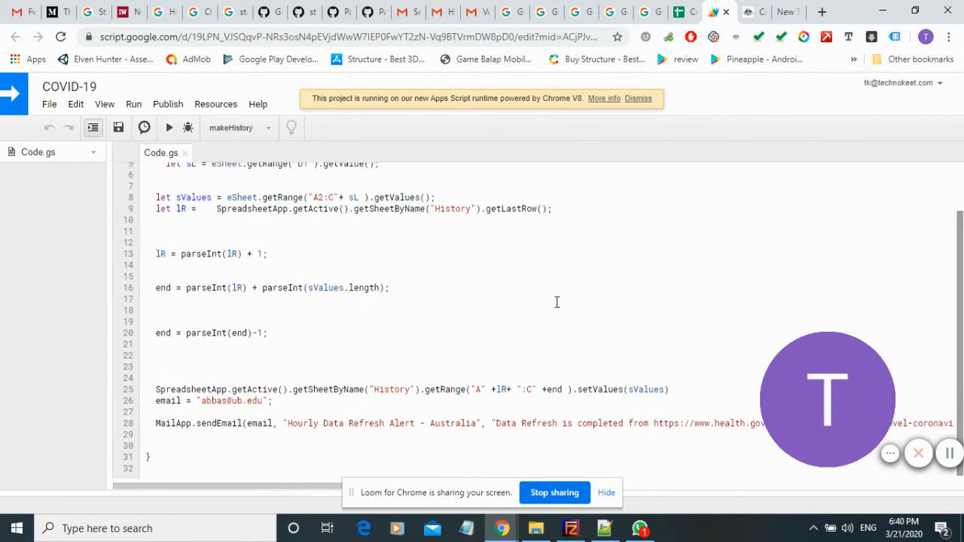
{"action": "scroll", "coordinate": [556, 302], "scroll_direction": "up", "scroll_amount": 2}
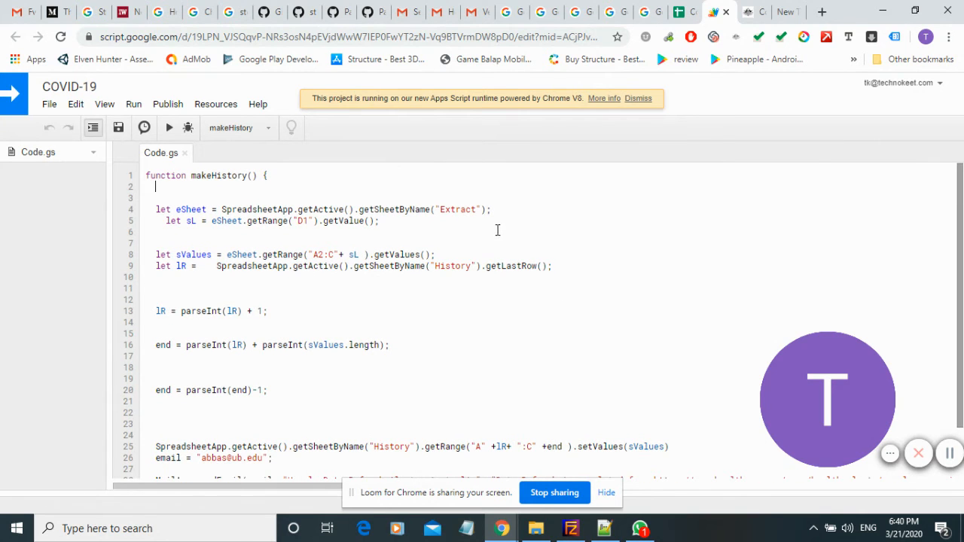
{"action": "left_click_drag", "start_coordinate": [570, 272], "coordinate": [565, 292]}
{"action": "left_click", "coordinate": [535, 335]}
{"action": "scroll", "coordinate": [533, 337], "scroll_direction": "down", "scroll_amount": 2}
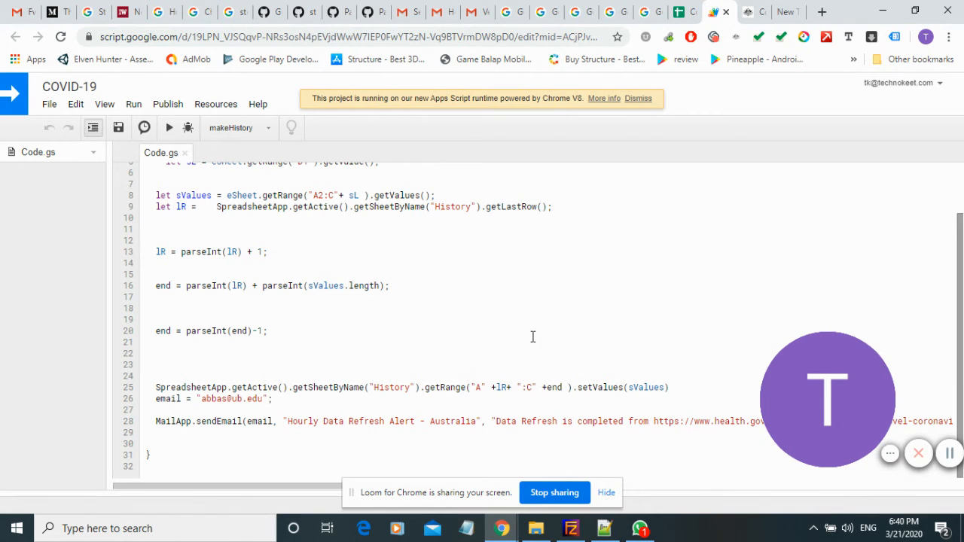
{"action": "scroll", "coordinate": [532, 337], "scroll_direction": "up", "scroll_amount": 2}
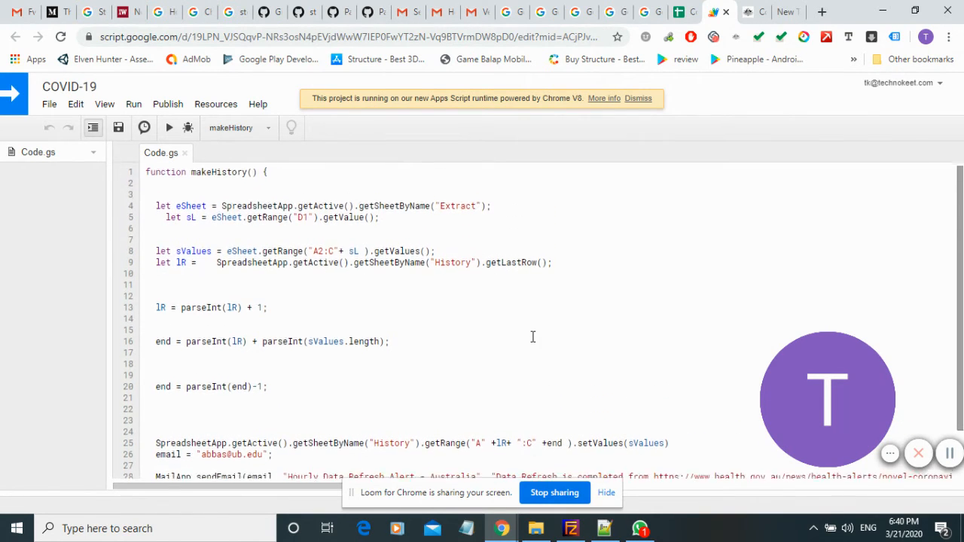
{"action": "scroll", "coordinate": [533, 336], "scroll_direction": "down", "scroll_amount": 2}
{"action": "scroll", "coordinate": [533, 337], "scroll_direction": "up", "scroll_amount": 1}
{"action": "scroll", "coordinate": [532, 337], "scroll_direction": "down", "scroll_amount": 1}
{"action": "scroll", "coordinate": [533, 337], "scroll_direction": "up", "scroll_amount": 1}
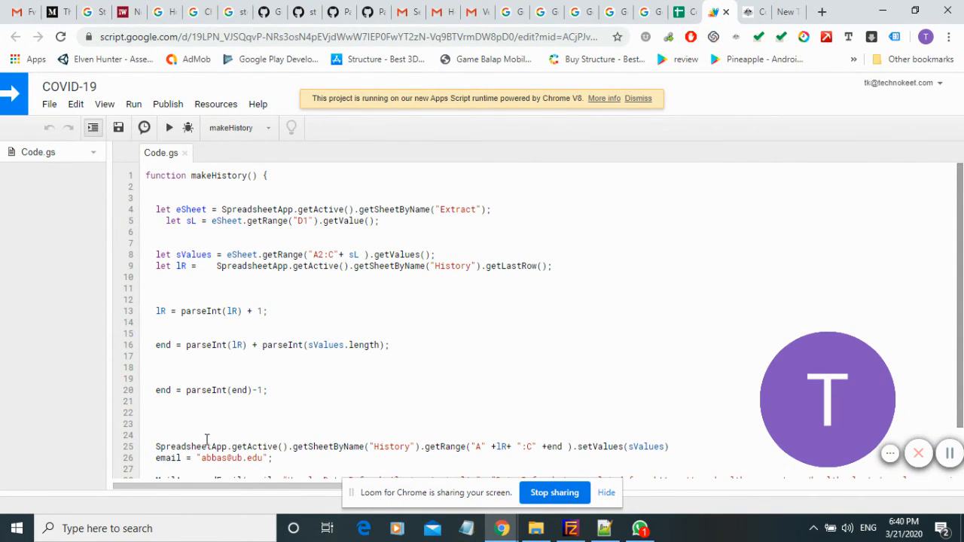
Read the full MailApp.sendEmail line of the makeHistory script, and close the script editor to return to the spreadsheet.
{"action": "scroll", "coordinate": [323, 453], "scroll_direction": "down", "scroll_amount": 2}
{"action": "scroll", "coordinate": [323, 453], "scroll_direction": "right", "scroll_amount": 10}
{"action": "scroll", "coordinate": [323, 452], "scroll_direction": "left", "scroll_amount": 5}
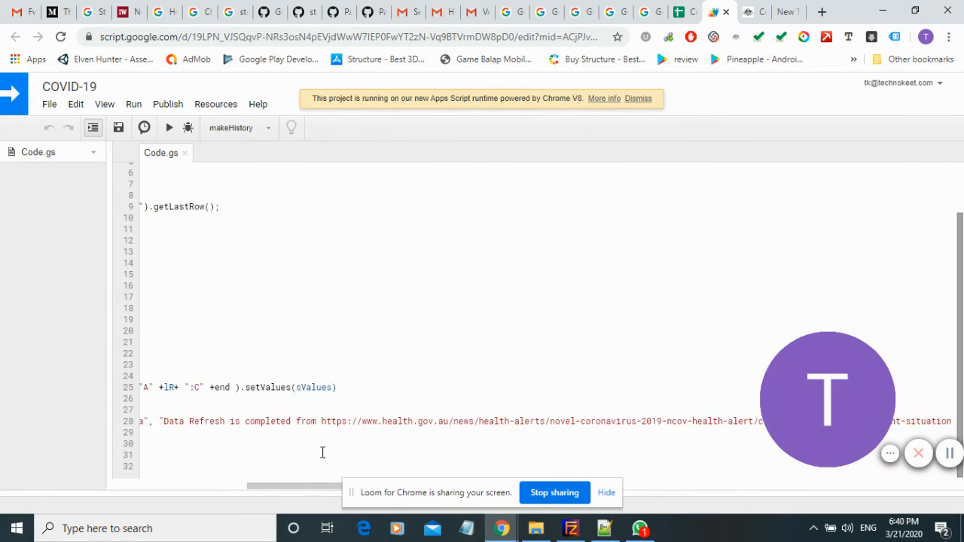
{"action": "scroll", "coordinate": [322, 452], "scroll_direction": "left", "scroll_amount": 5}
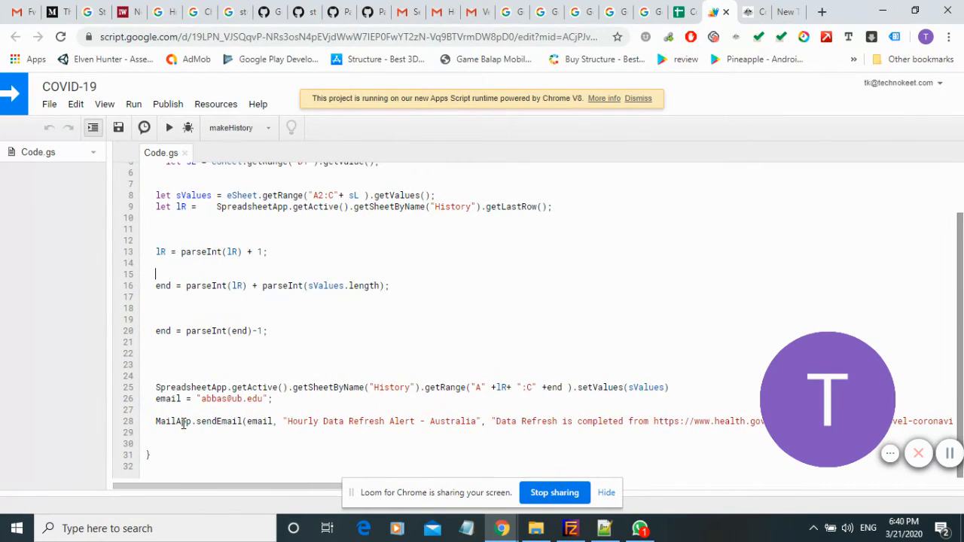
{"action": "scroll", "coordinate": [250, 412], "scroll_direction": "up", "scroll_amount": 2}
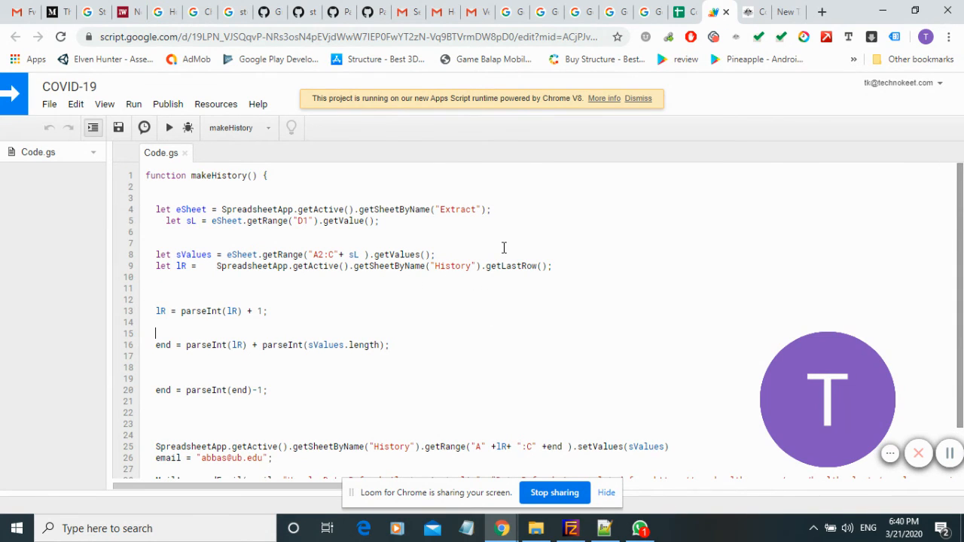
{"action": "left_click", "coordinate": [727, 13]}
Compare the History sheet's timestamped case records with the Extract sheet, finishing on the Extract sheet.
{"action": "left_click", "coordinate": [181, 499]}
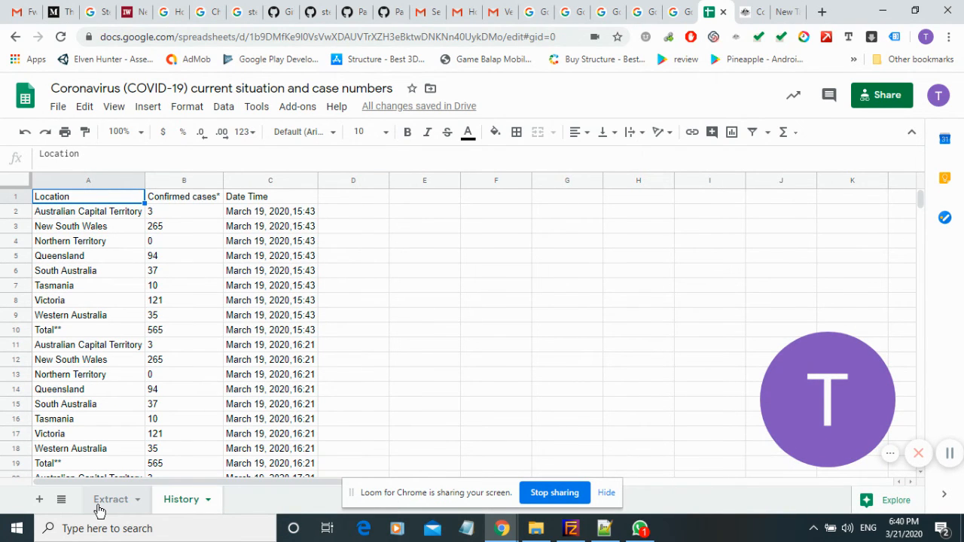
{"action": "left_click", "coordinate": [98, 508]}
{"action": "left_click", "coordinate": [162, 500]}
{"action": "scroll", "coordinate": [227, 279], "scroll_direction": "down", "scroll_amount": 11}
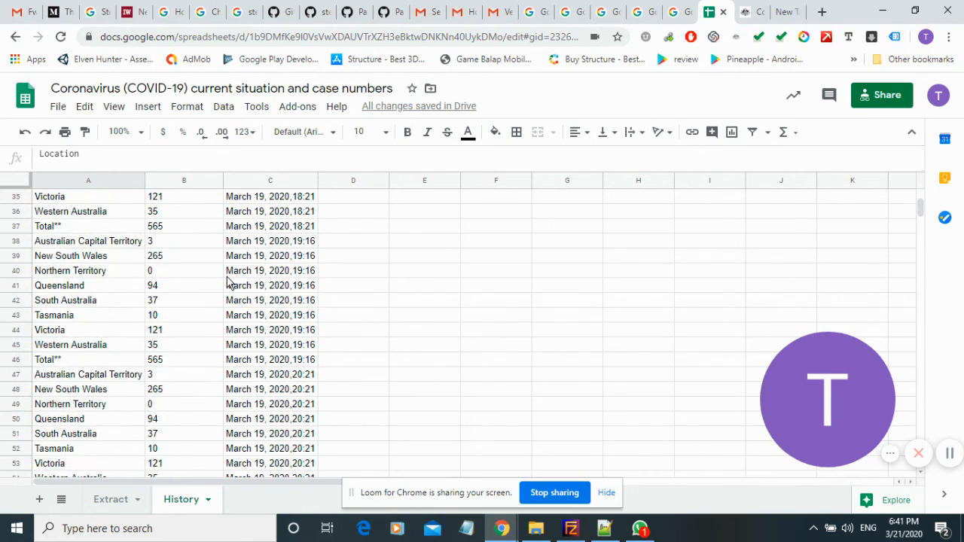
{"action": "scroll", "coordinate": [226, 283], "scroll_direction": "up", "scroll_amount": 12}
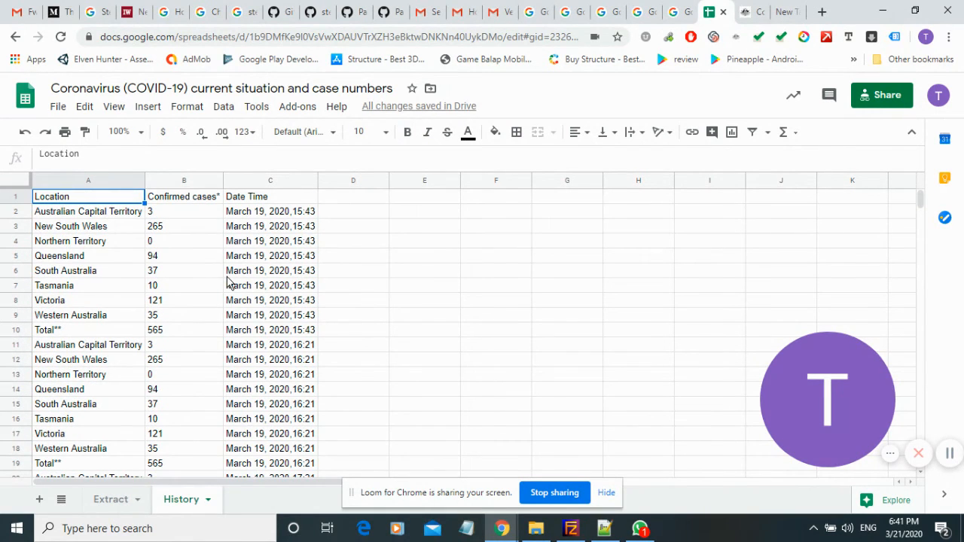
{"action": "left_click", "coordinate": [113, 500]}
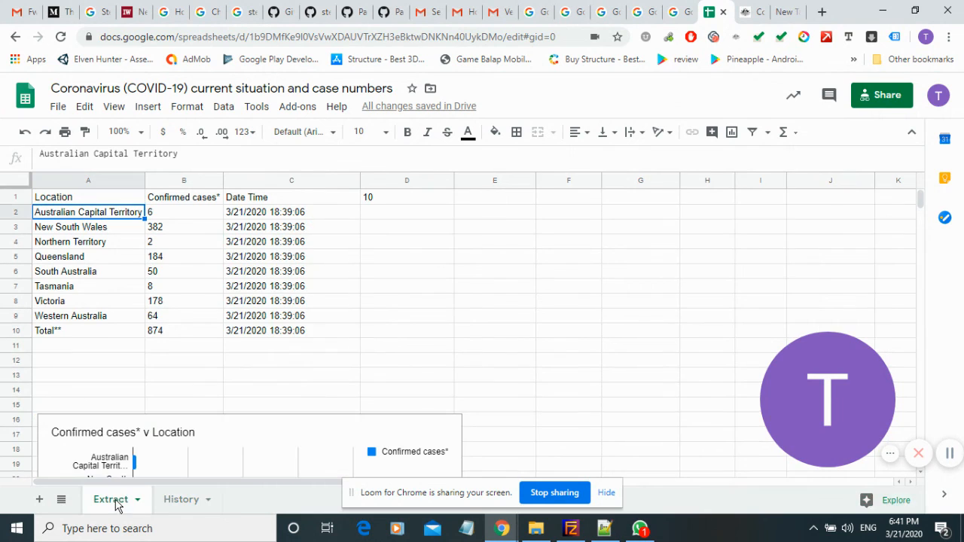